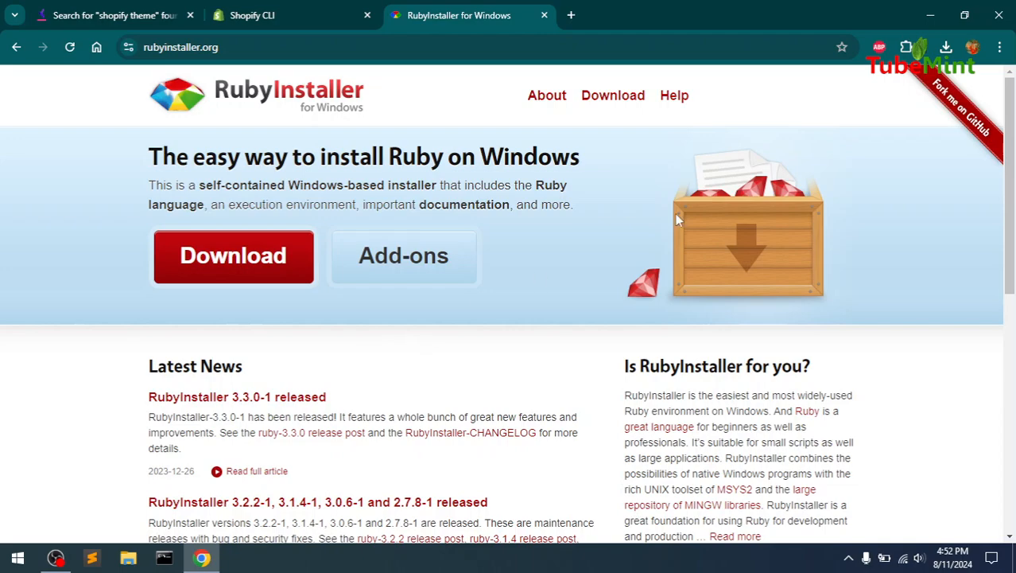
- Open the downloads page of the RubyInstaller website
mouse_move(1011, 151)
left_mouse_down()
mouse_move(1012, 281)
mouse_move(1011, 151)
left_mouse_up()
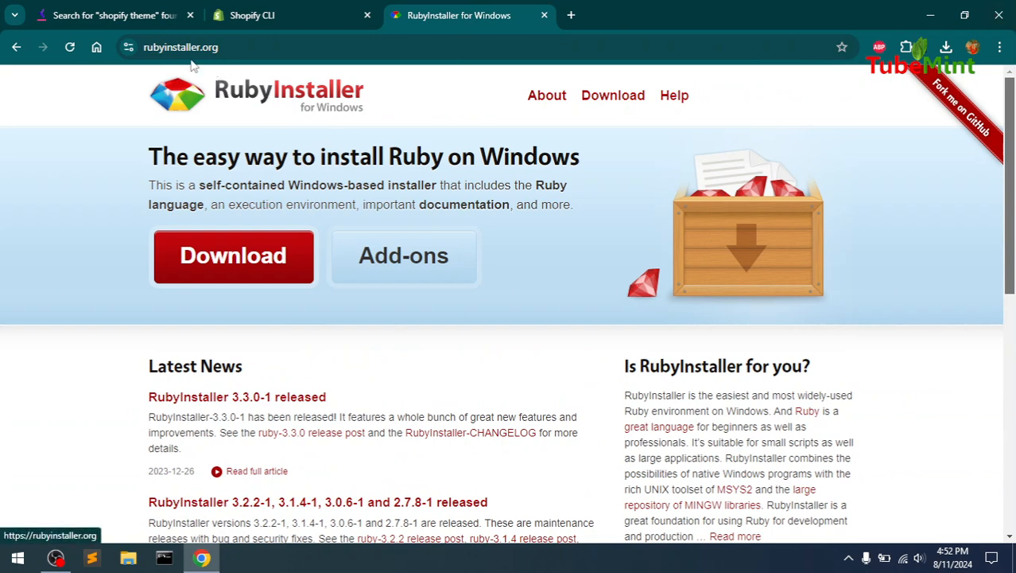
left_click(236, 45)
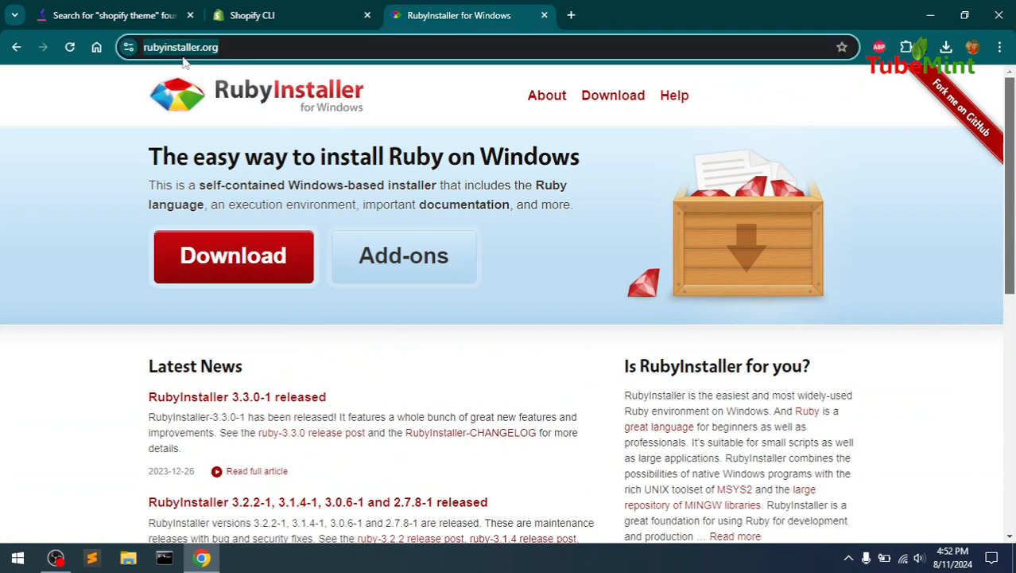
left_click(244, 50)
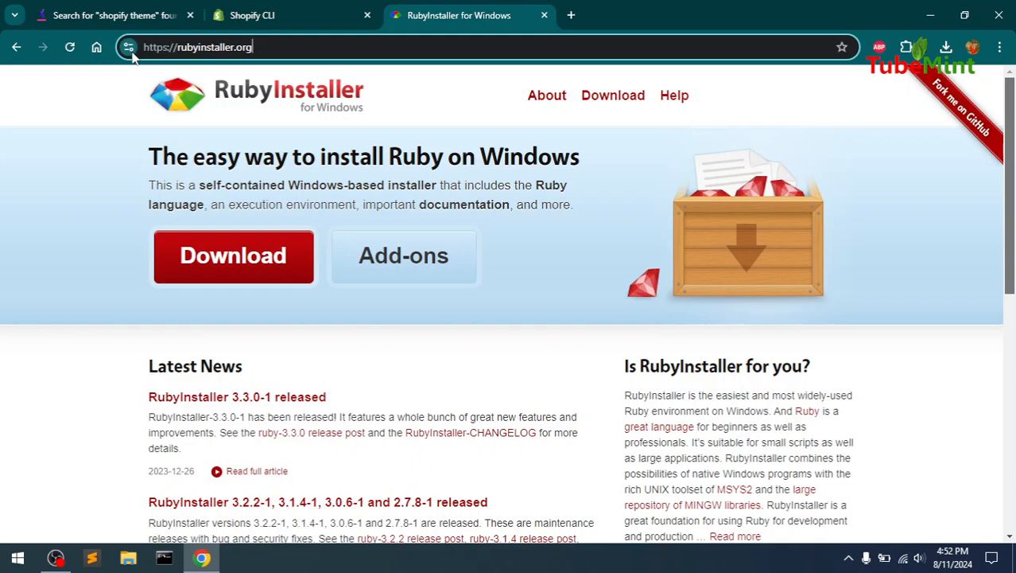
left_click(102, 126)
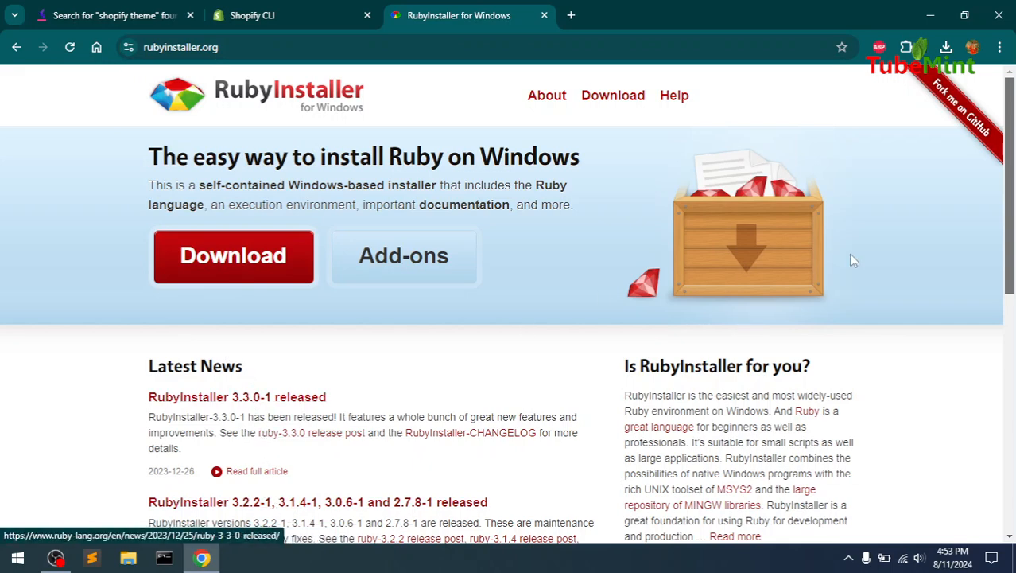
left_click_drag(1012, 213, 1012, 222)
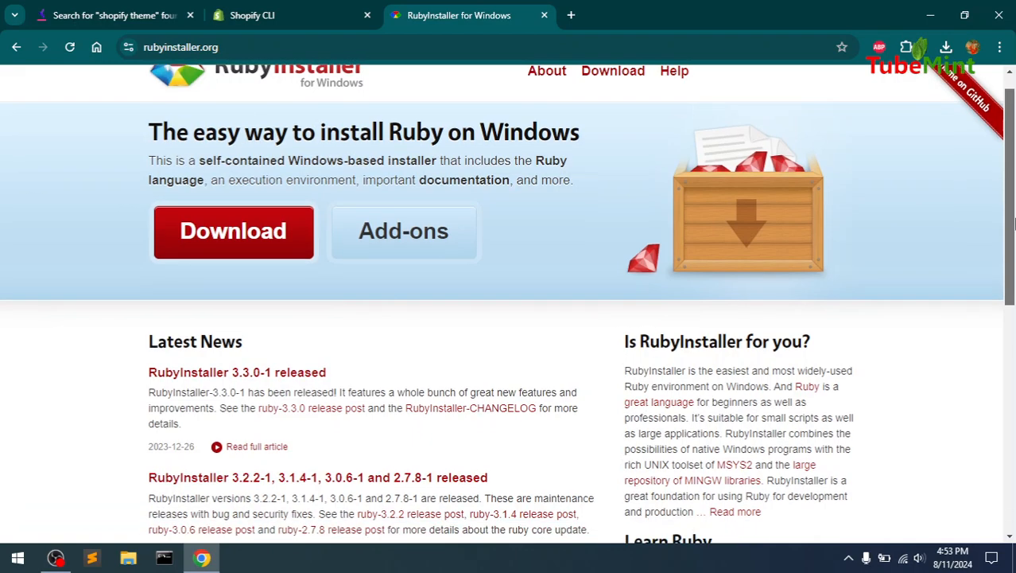
left_click(608, 83)
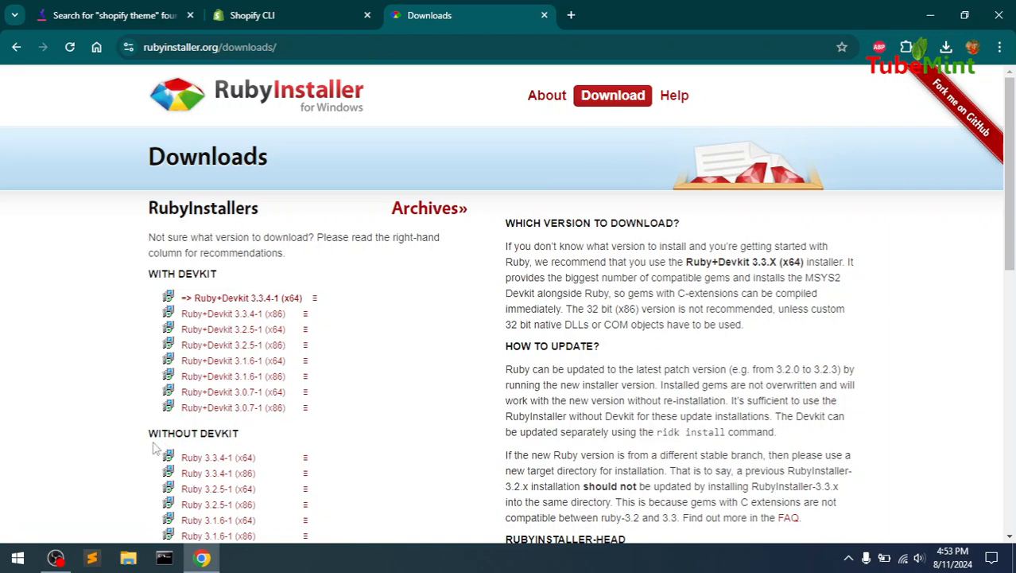
- Examine the installer lists with and without Devkit and the accompanying notes on the downloads page
left_click_drag(151, 436, 263, 439)
left_click(263, 437)
left_click_drag(144, 275, 237, 278)
left_click(237, 279)
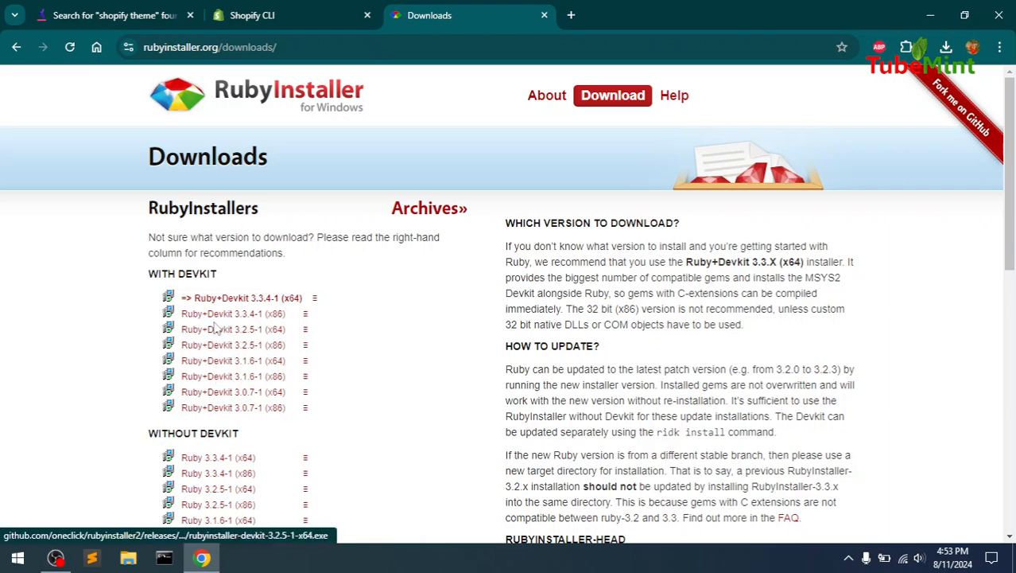
left_click_drag(1009, 167, 1014, 368)
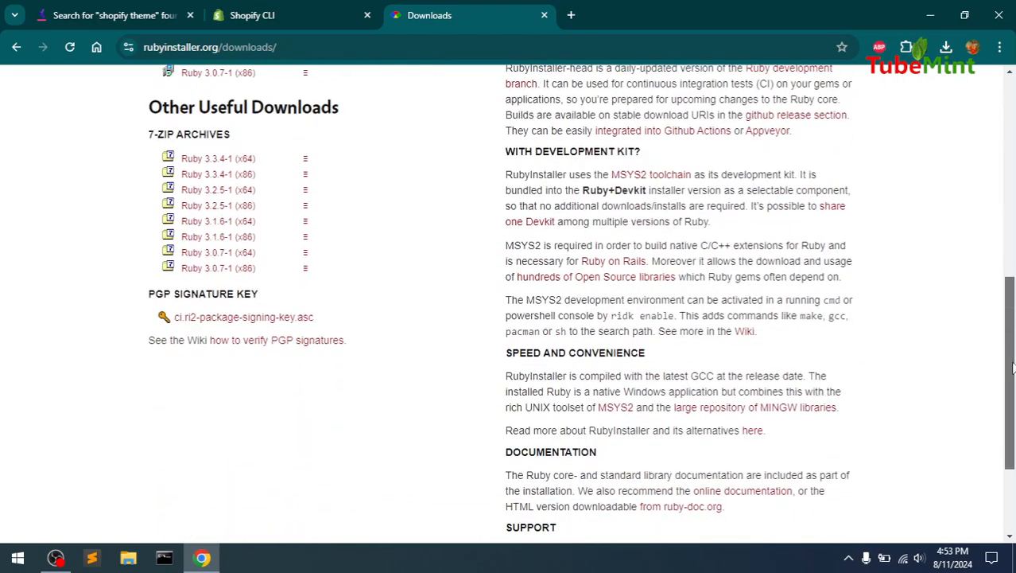
left_click_drag(1013, 368, 992, 492)
left_click_drag(1004, 411, 1012, 191)
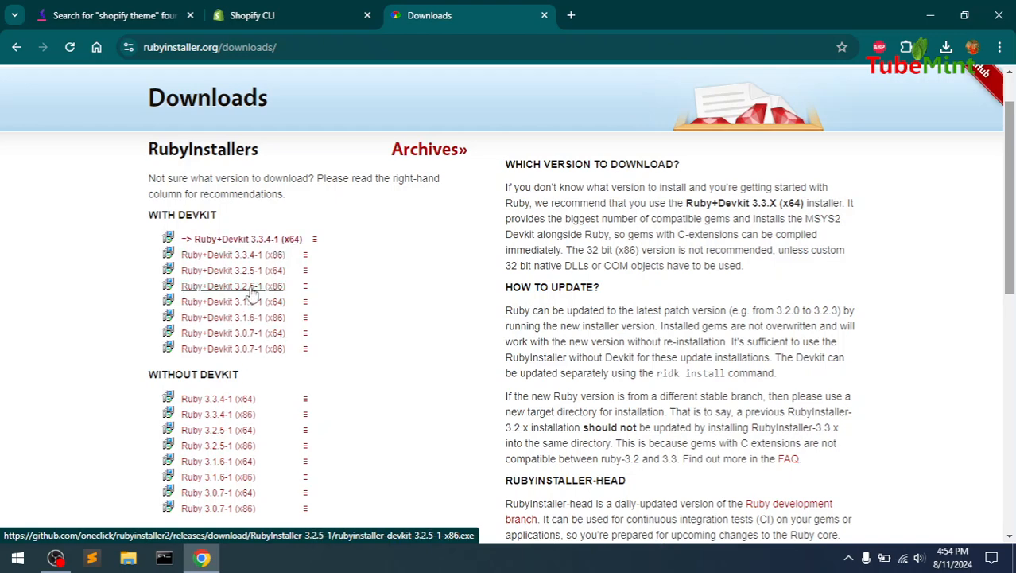
- Download the recommended Ruby+Devkit 3.3.4-1 (x64) installer and check its download progress
left_click(248, 240)
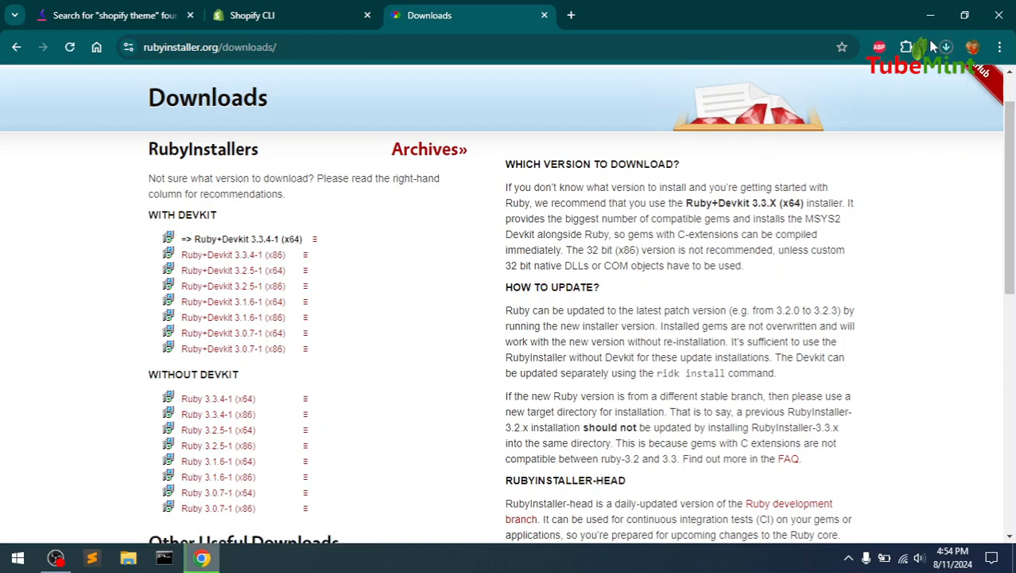
left_click(945, 50)
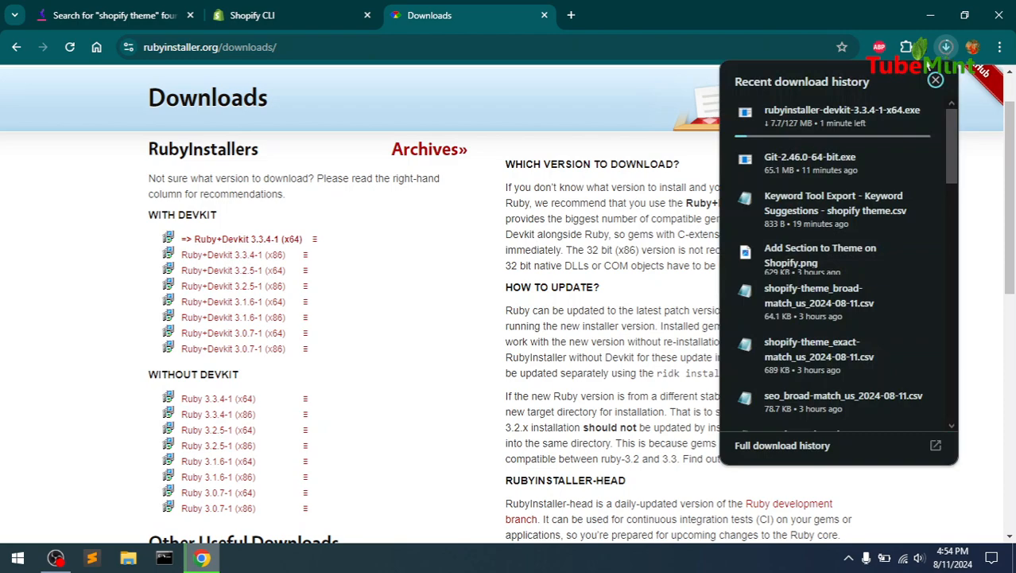
left_click(553, 115)
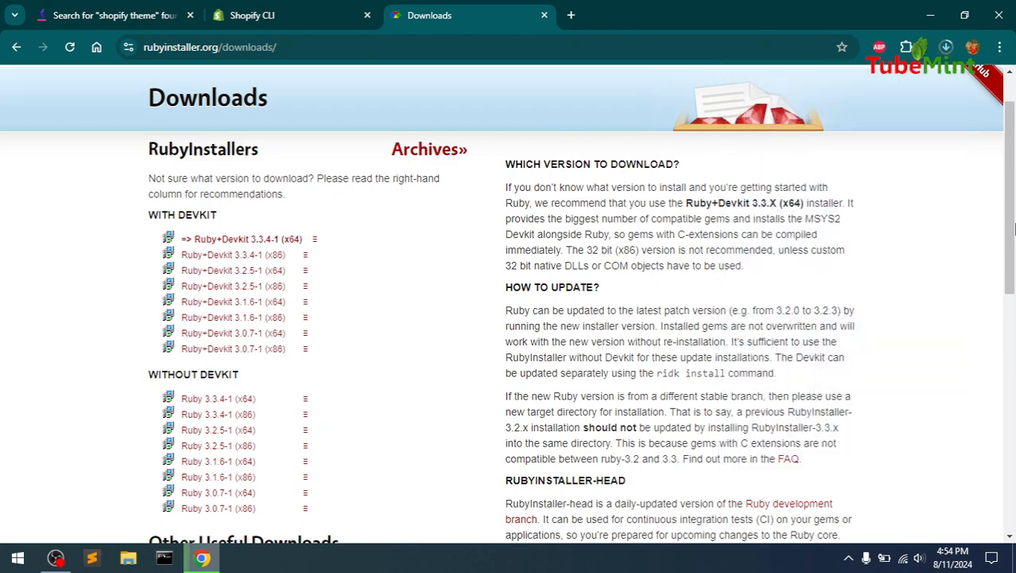
- Look over the rest of the downloads page, return to the RubyInstaller home page and read its introduction
left_click(1014, 407)
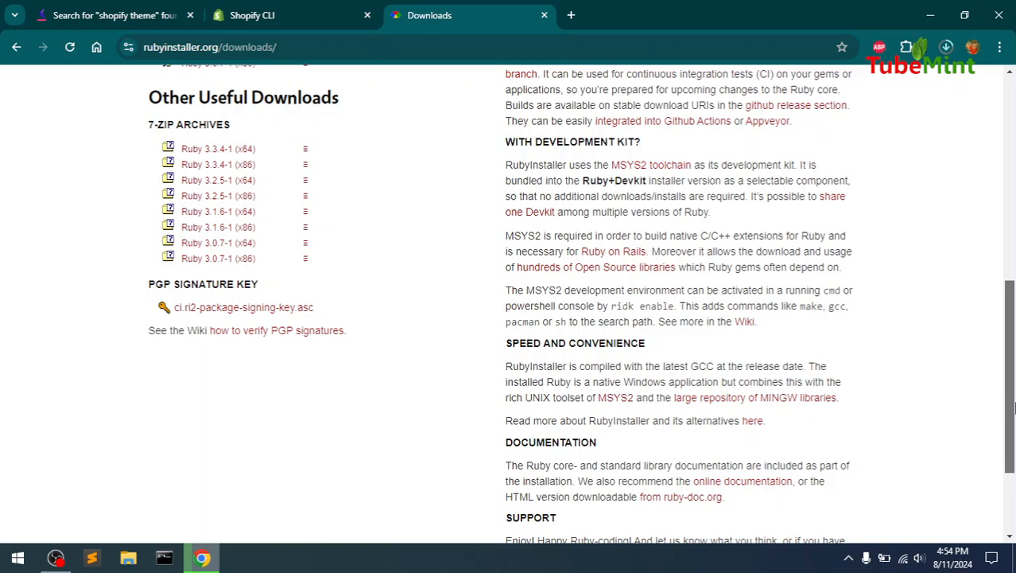
left_click_drag(1014, 407, 1011, 82)
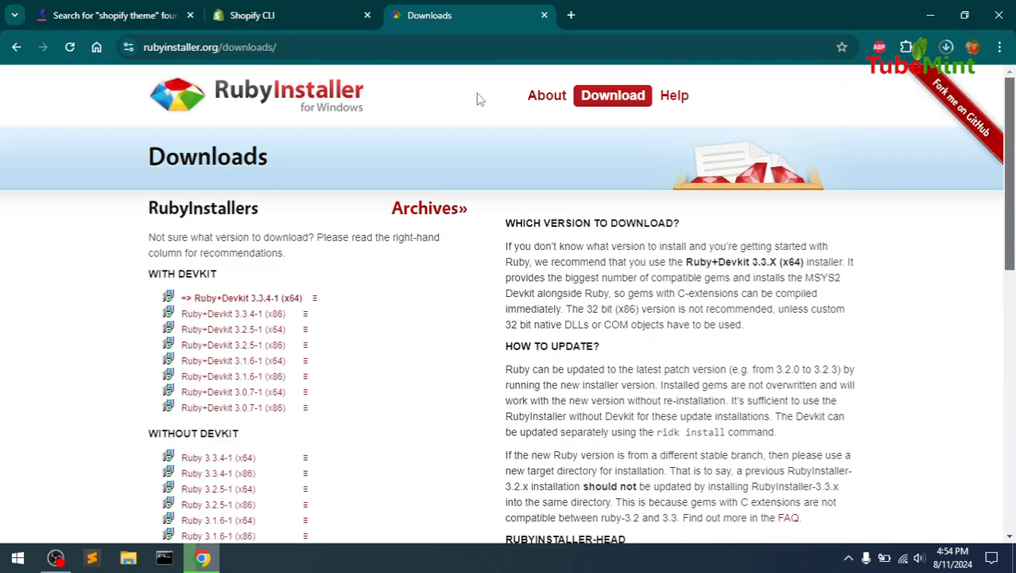
left_click(246, 94)
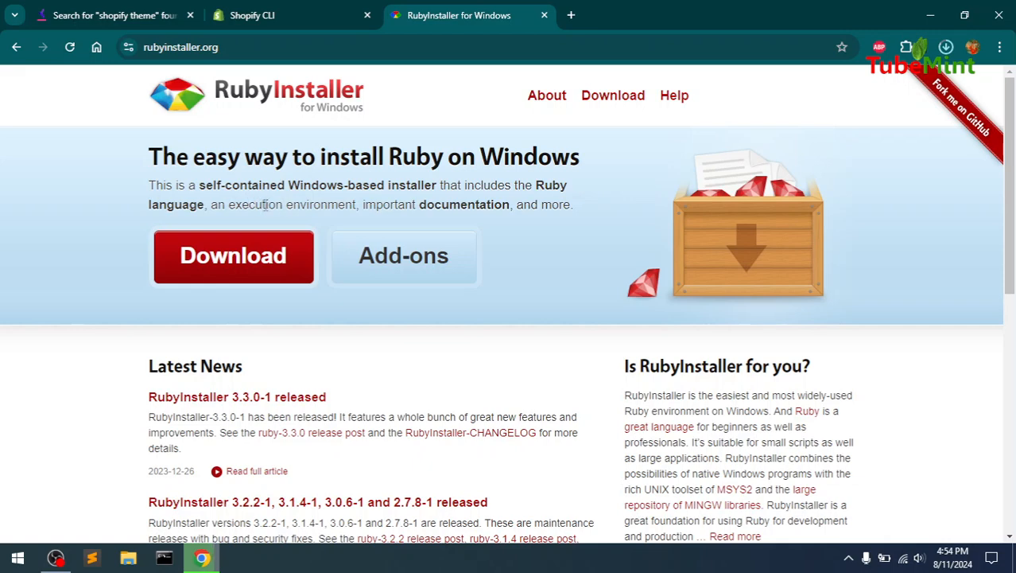
left_click_drag(262, 205, 347, 205)
left_click(346, 208)
left_click_drag(417, 205, 610, 201)
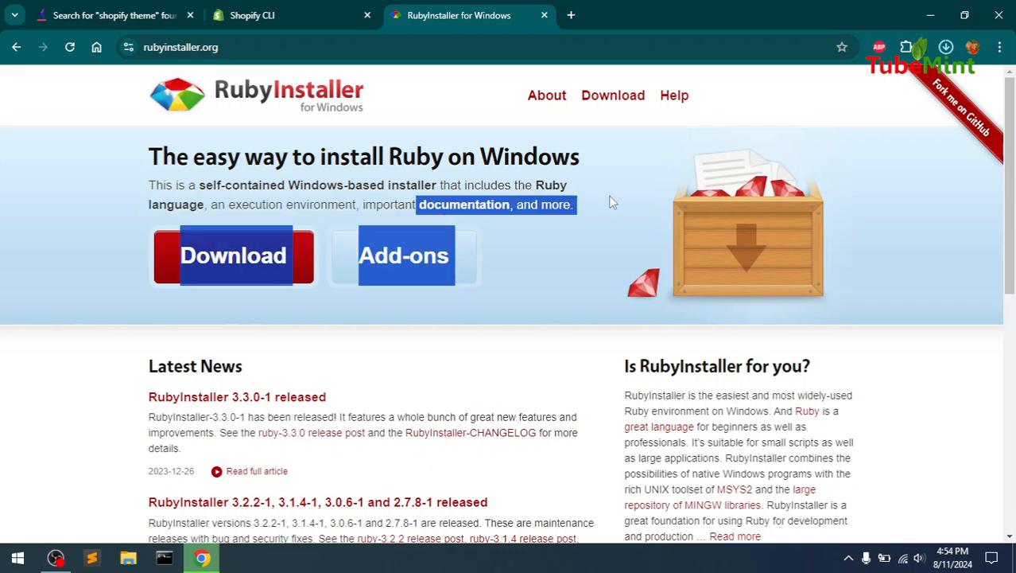
left_click(611, 201)
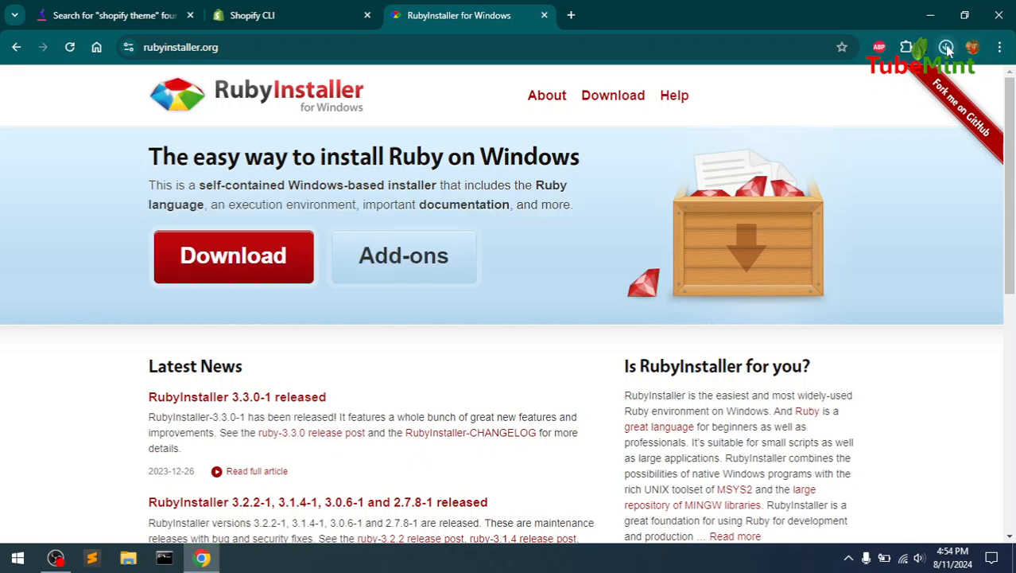
- Run the downloaded rubyinstaller-devkit-3.3.4-1-x64.exe, allowing it to start despite the SmartScreen block
left_click(947, 49)
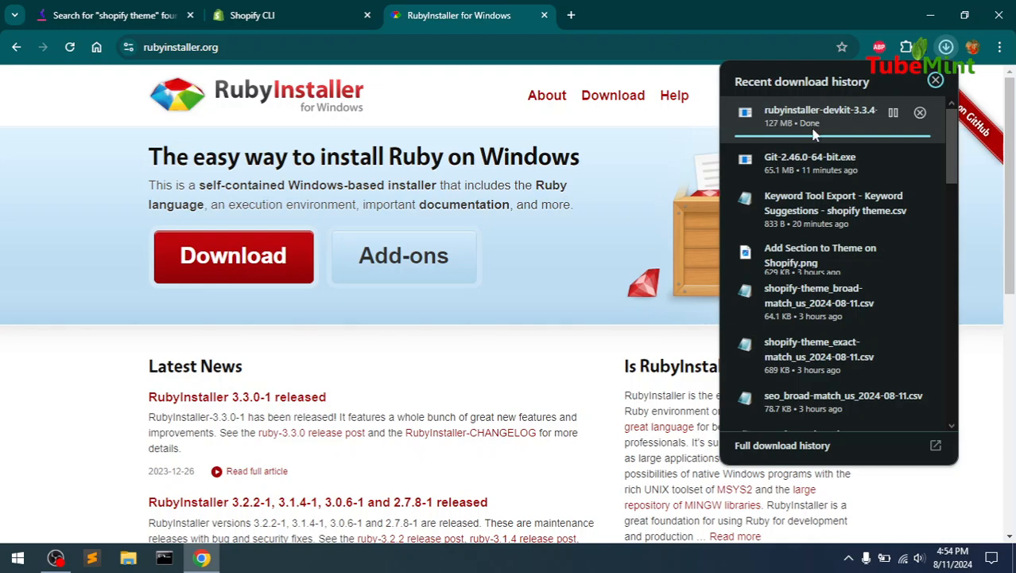
left_click(669, 151)
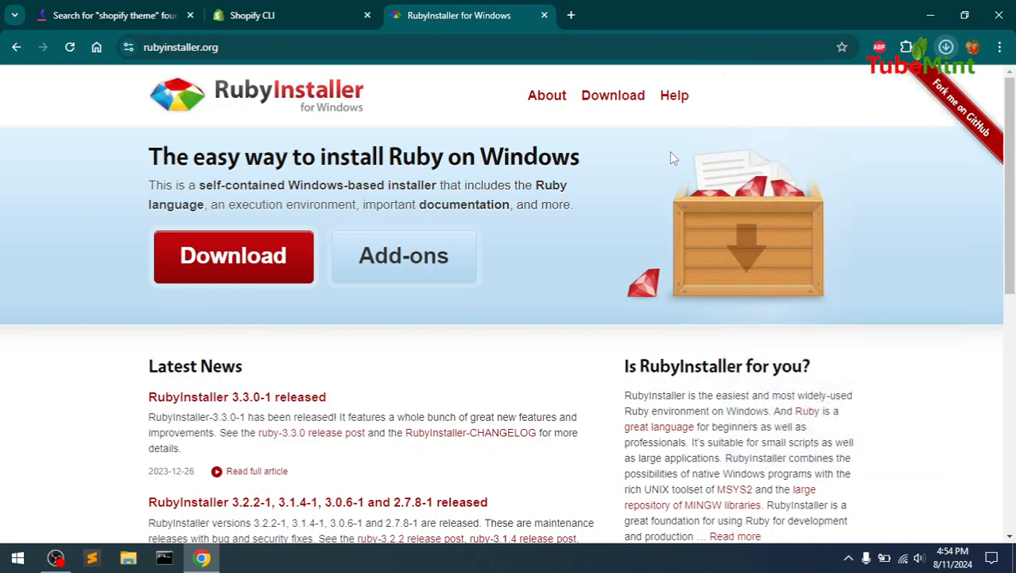
left_click(945, 50)
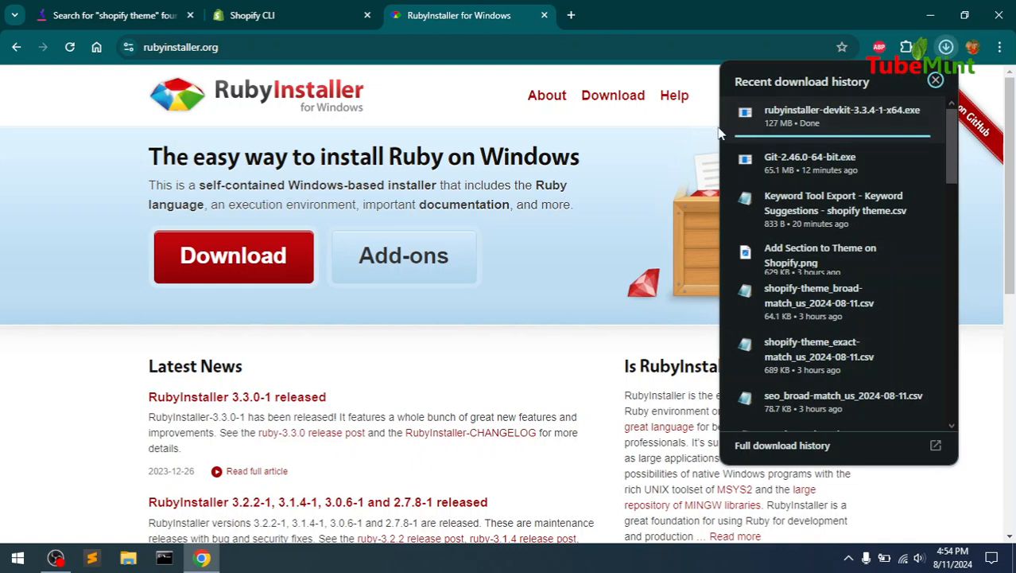
right_click(800, 117)
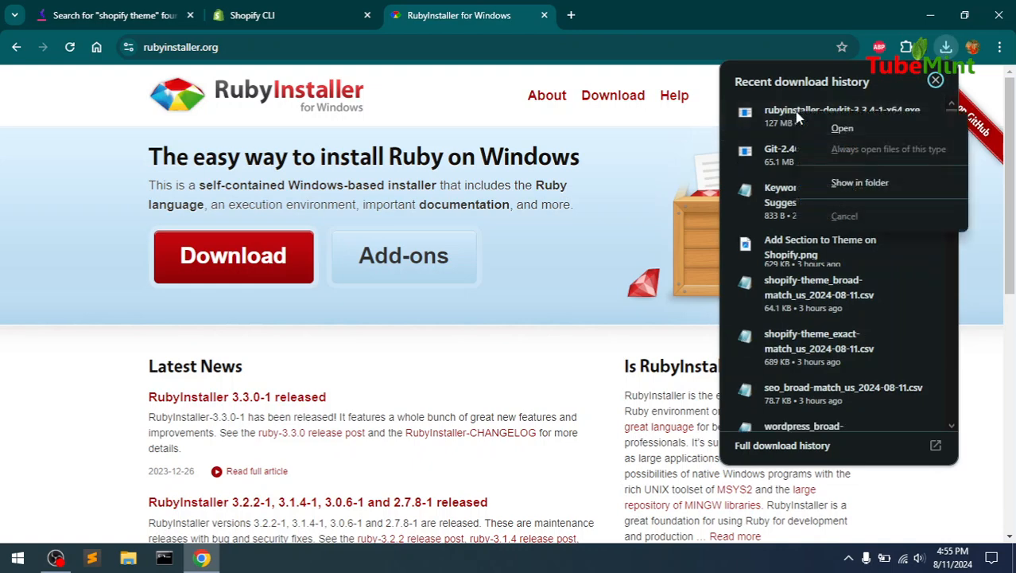
left_click(835, 136)
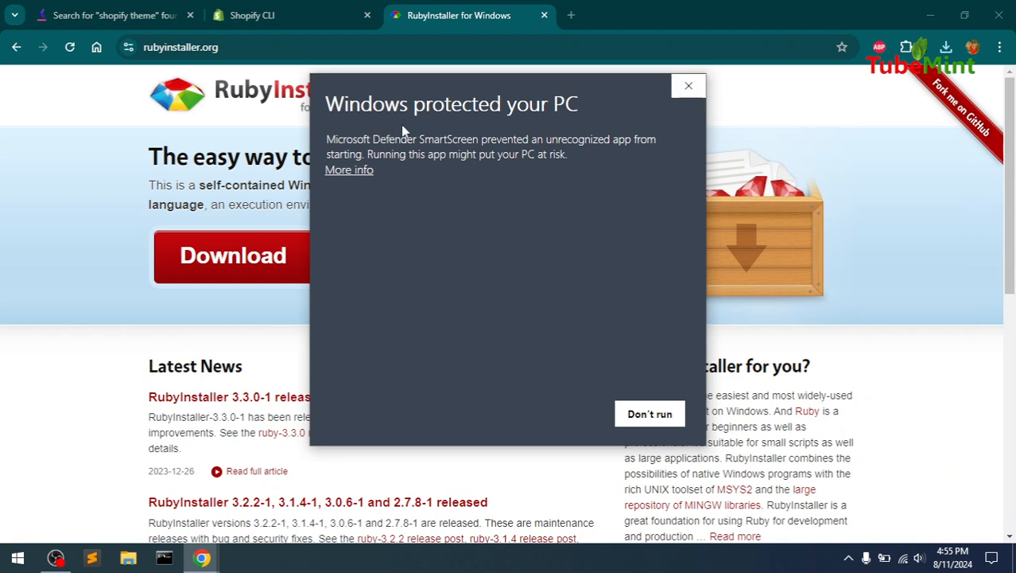
left_click(337, 170)
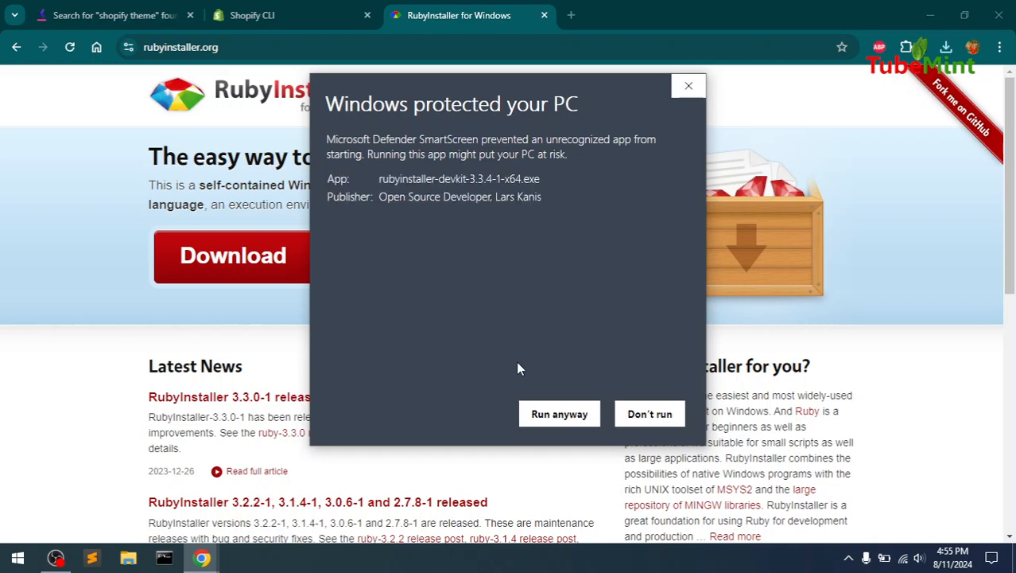
left_click(534, 410)
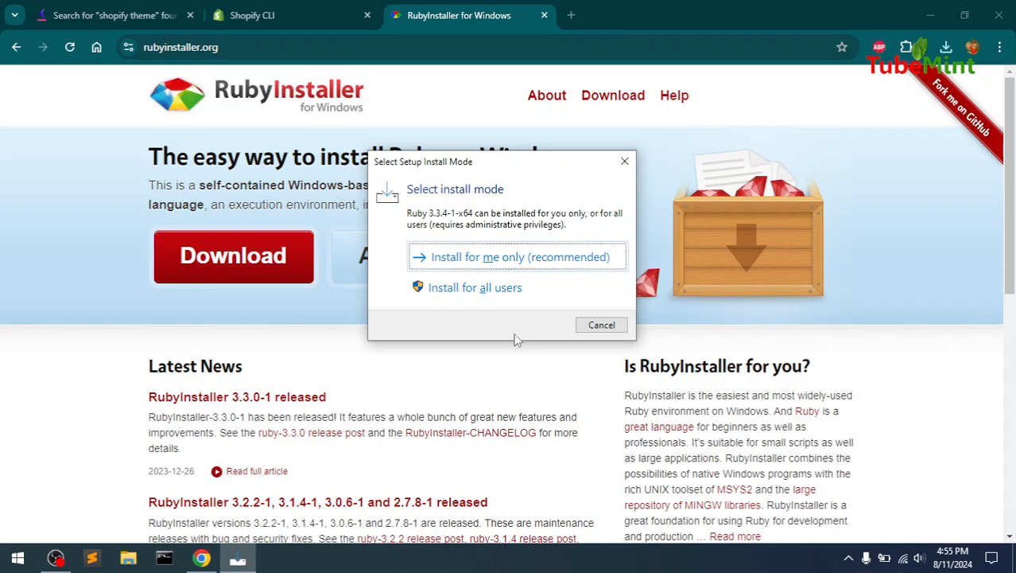
- Choose to install Ruby for all users and accept the license agreement
left_click(487, 288)
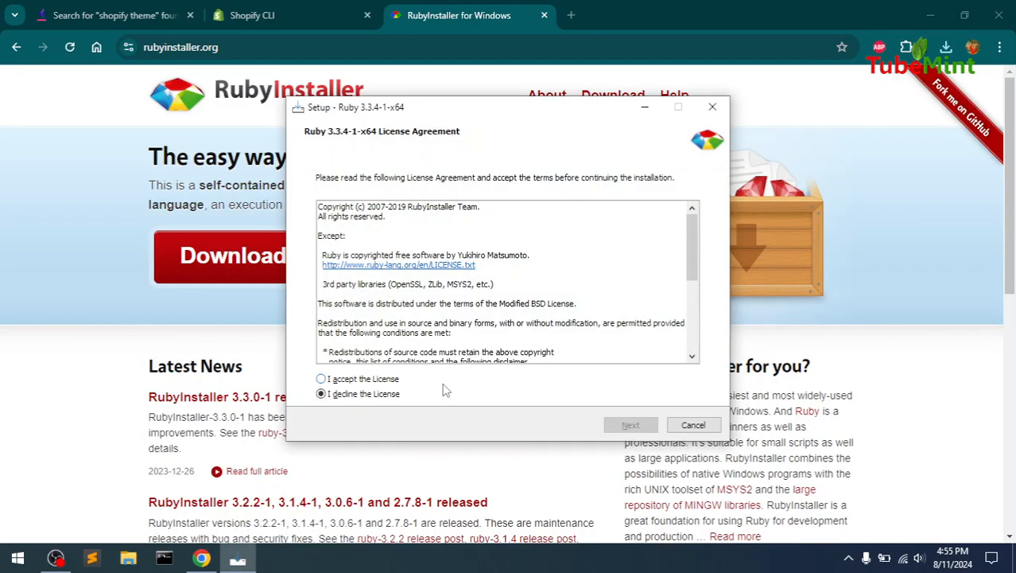
left_click(372, 381)
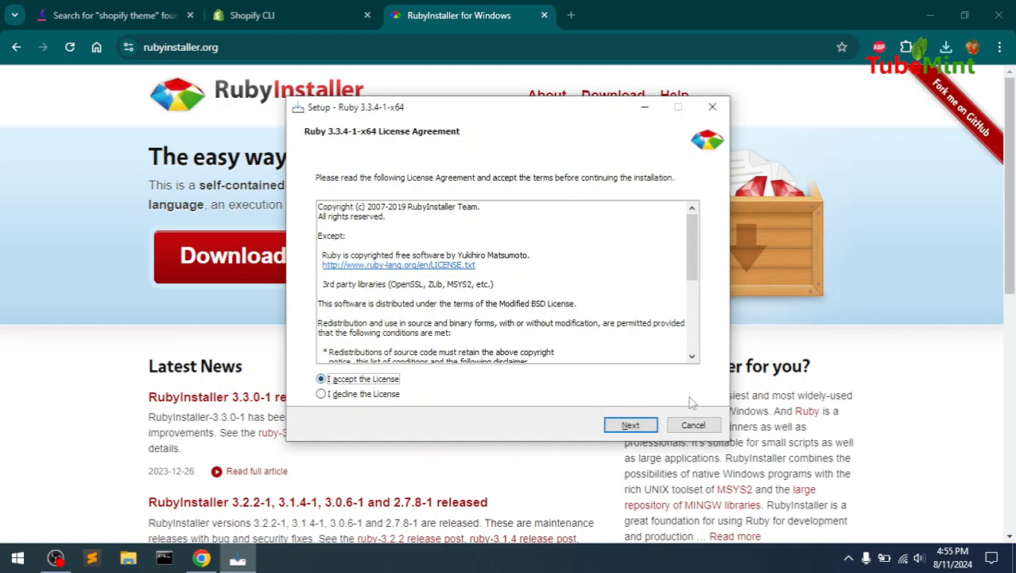
left_click(644, 427)
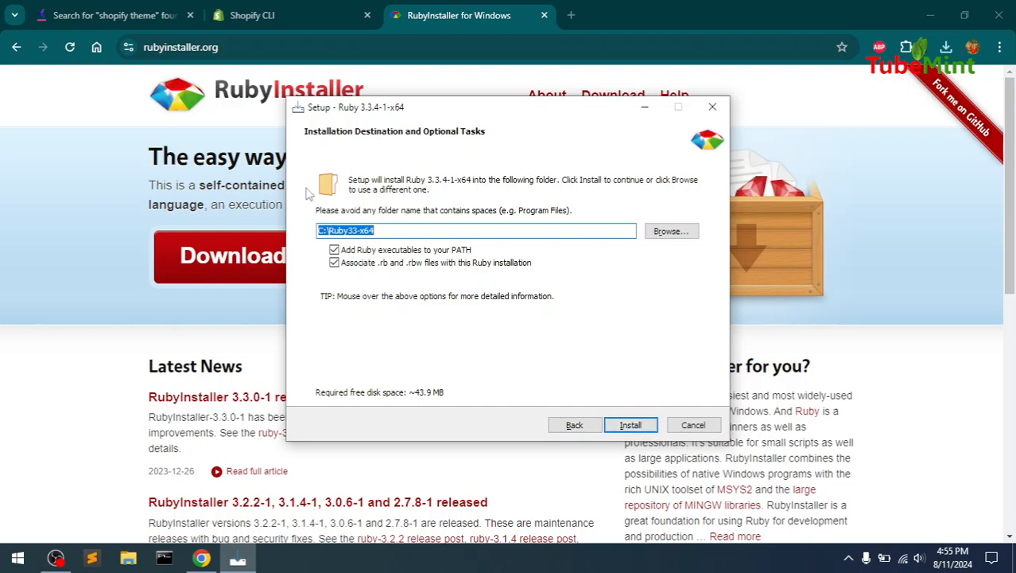
- Set the installation folder to C:\Ruby33 and continue to the component selection
left_click(364, 230)
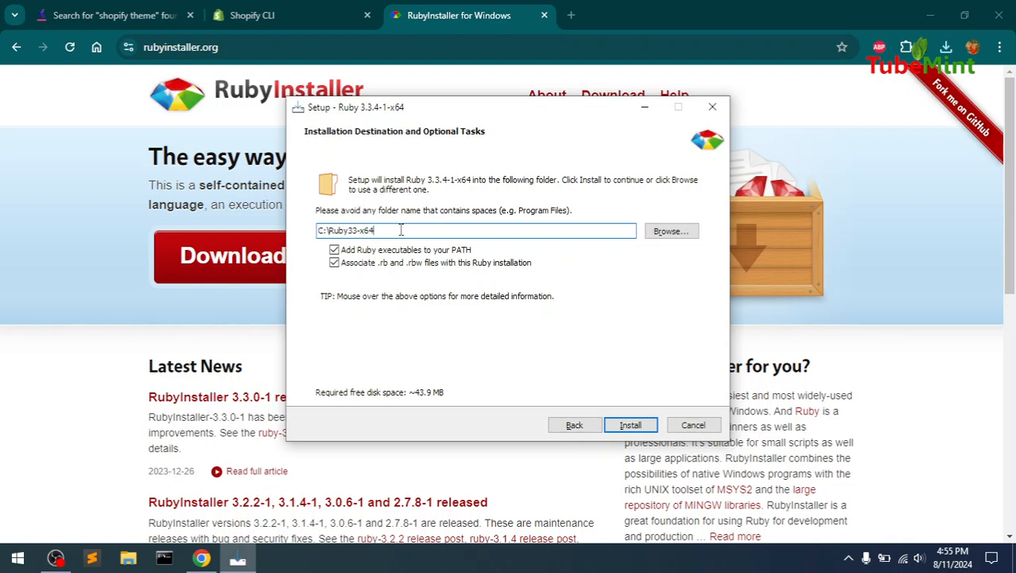
key("BackSpace")
key("BackSpace")
key("BackSpace")
key("BackSpace")
left_click(631, 426)
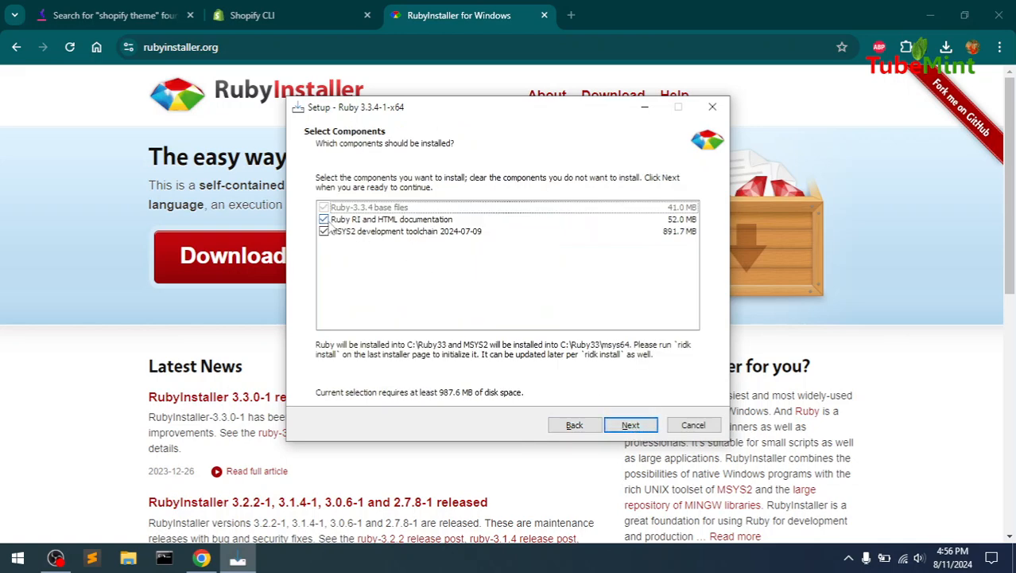
- Exclude the Ruby RI and HTML documentation, keep the MSYS2 development toolchain, and start the installation
left_click(324, 220)
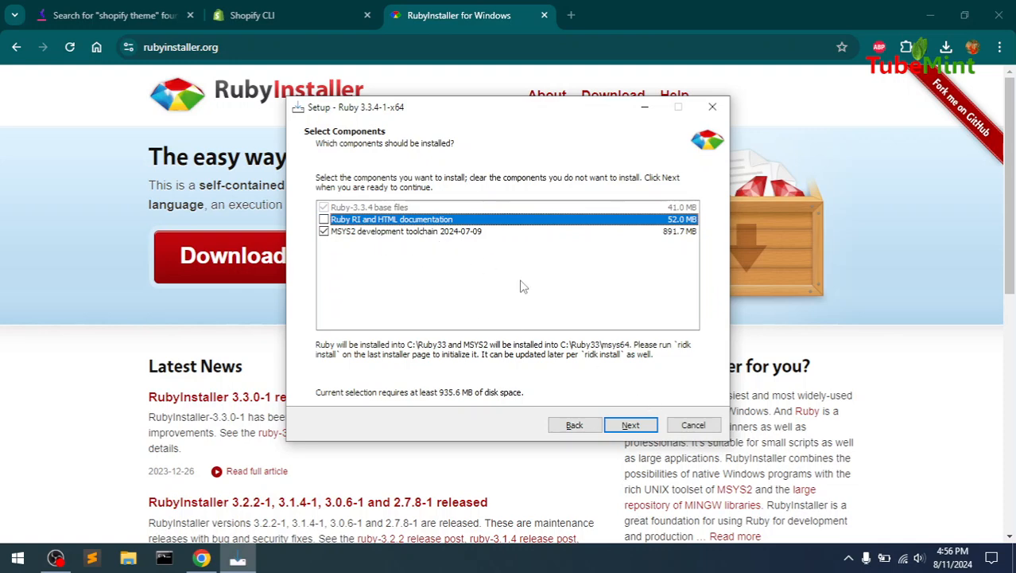
left_click(624, 425)
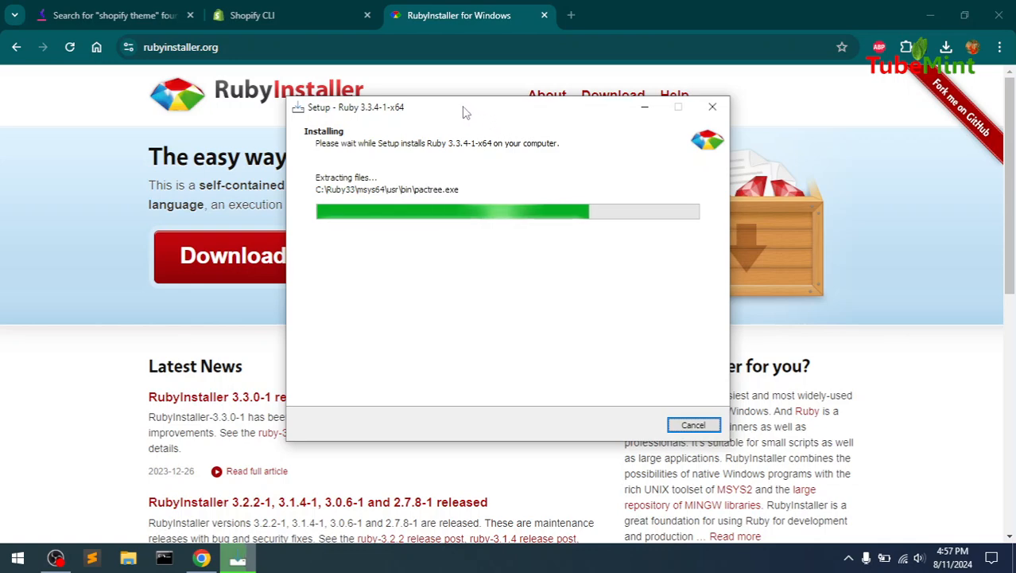
left_click_drag(461, 109, 460, 180)
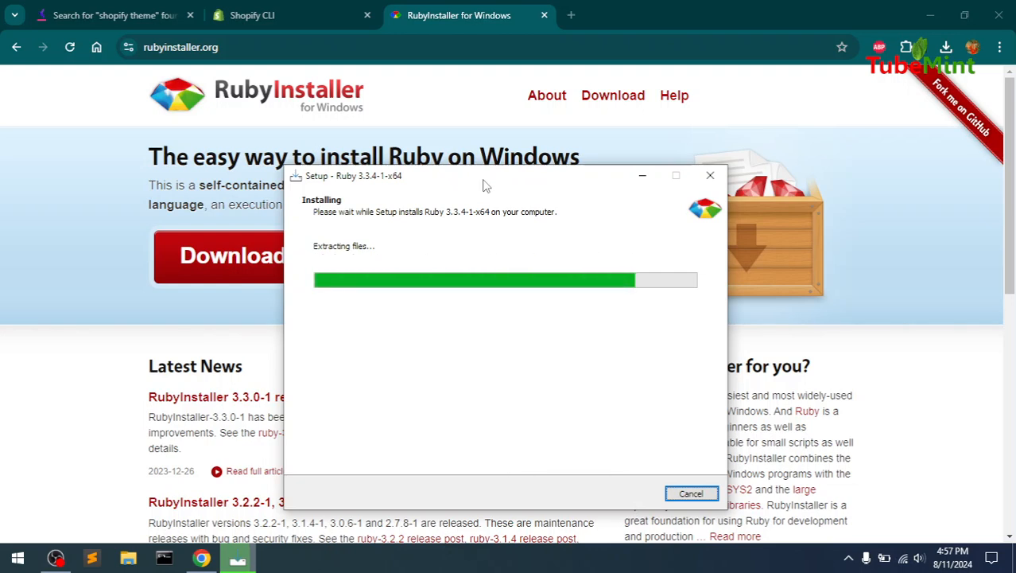
left_click_drag(469, 183, 487, 143)
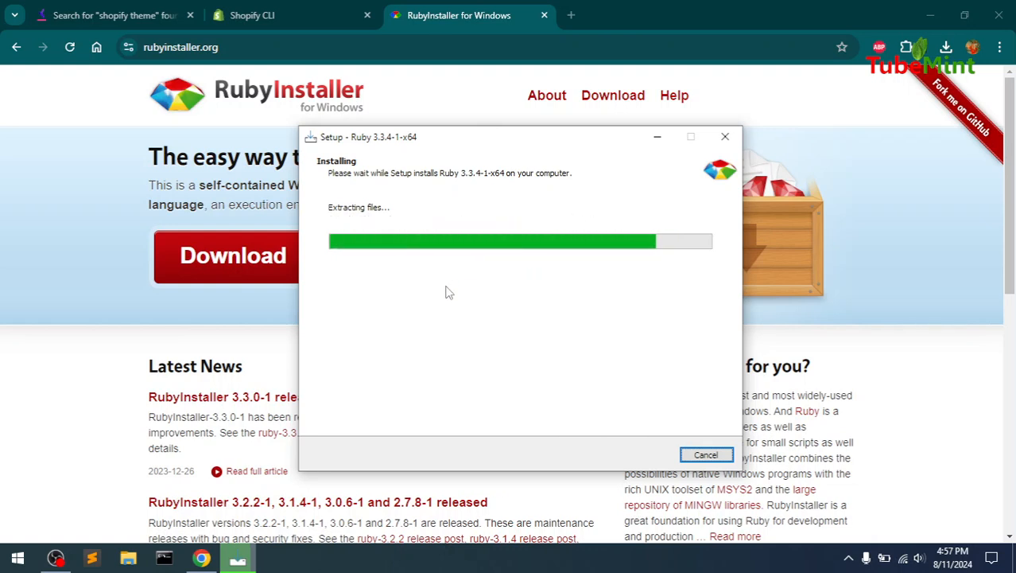
left_click(32, 394)
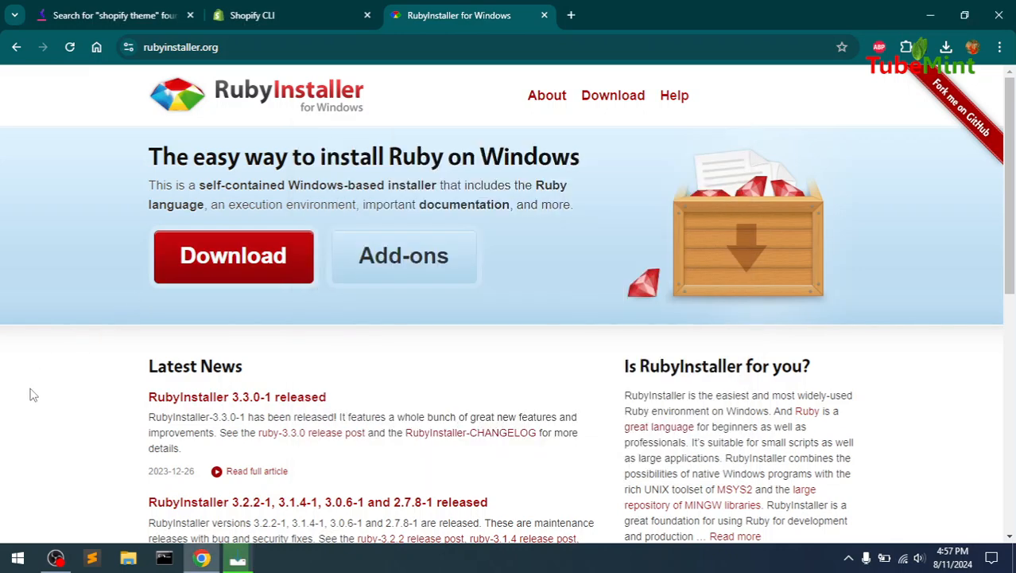
key("alt+Tab")
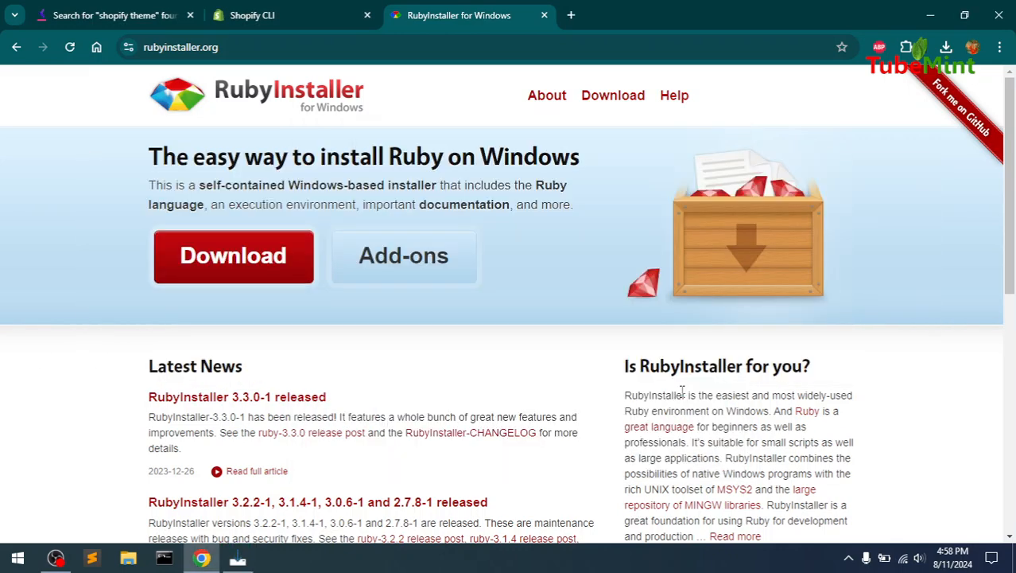
- Finish the Ruby setup wizard with 'ridk install' enabled, and install component 1, the MSYS2 base installation
key("alt+Tab")
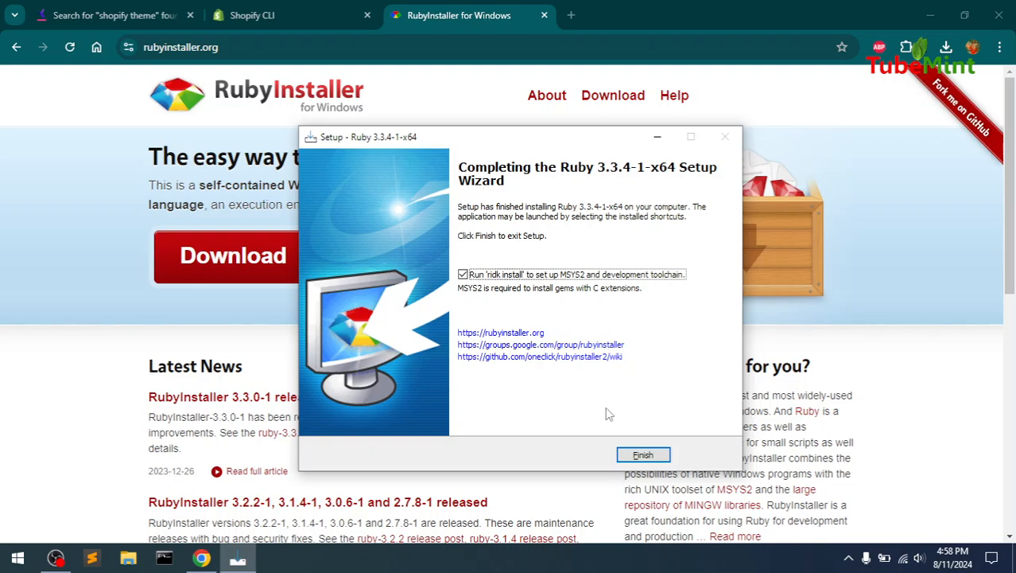
left_click(642, 456)
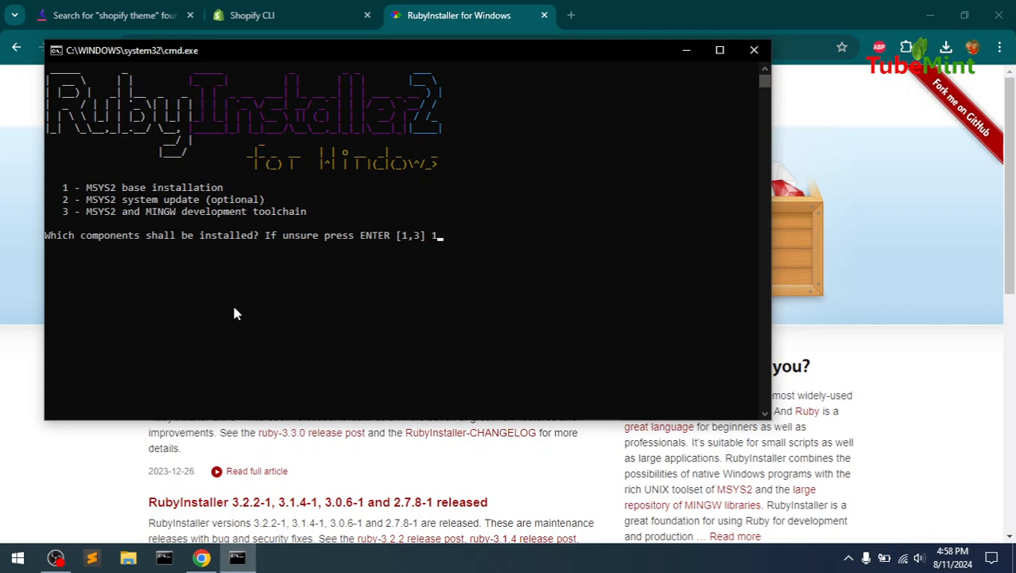
key("Return")
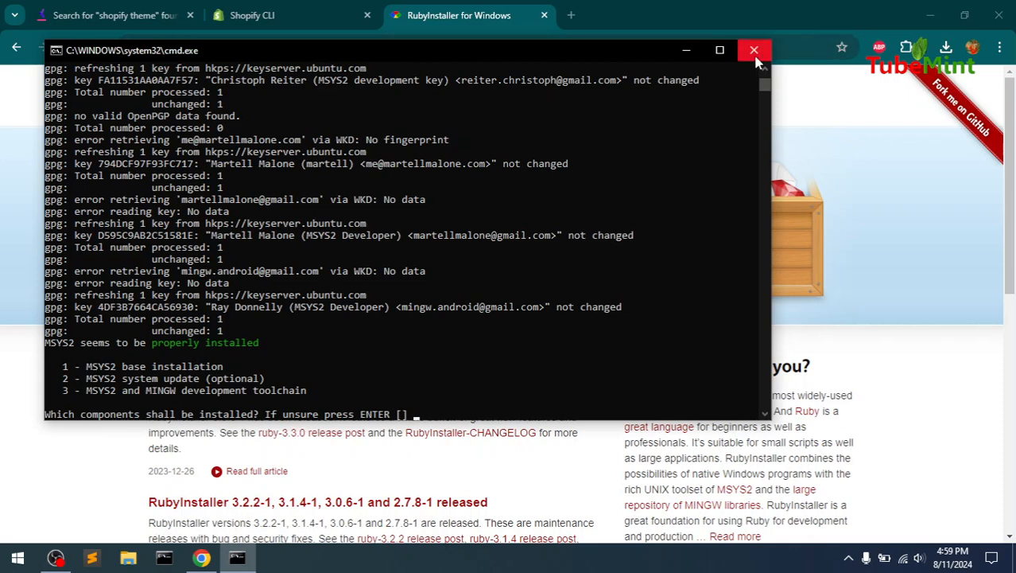
- Switch to the open Command Prompt, exit the running irb session, and check the installed Ruby version with ruby --version
left_click(178, 553)
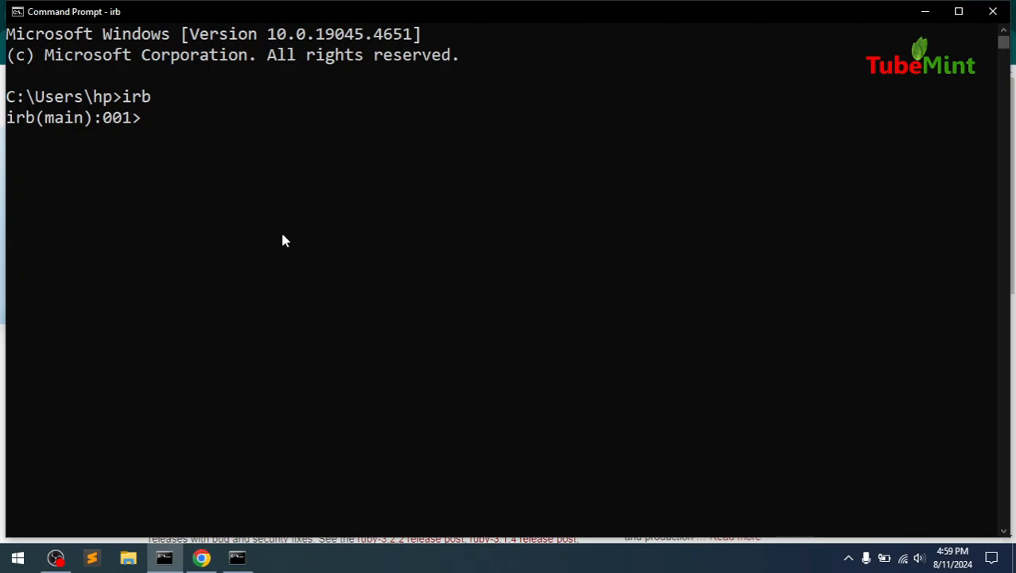
type("exit")
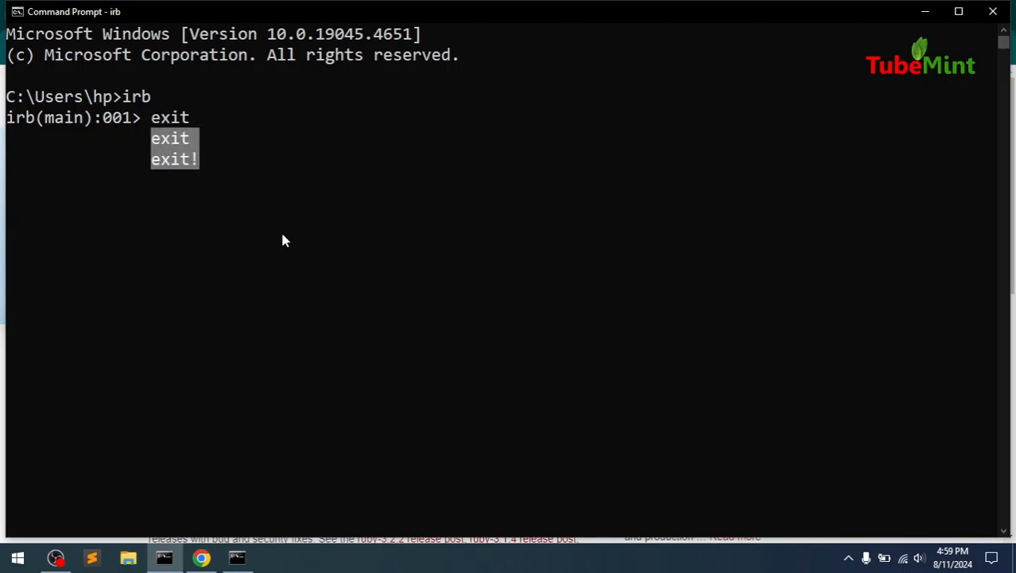
key("Return")
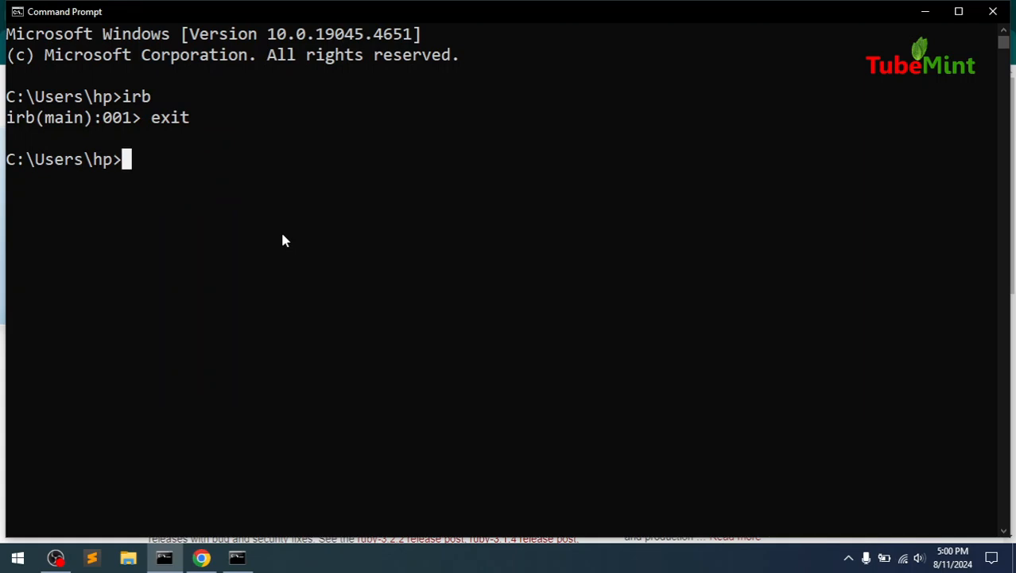
type("ruby --version")
key("Return")
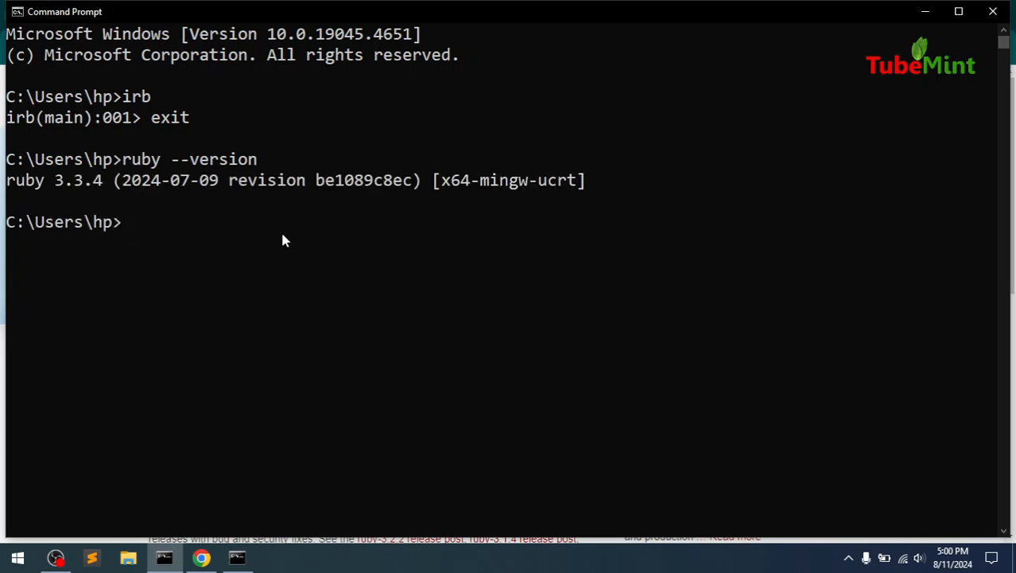
- Start an irb session, run puts "hello world" to test Ruby, and exit back to the command prompt
type("irb")
key("Return")
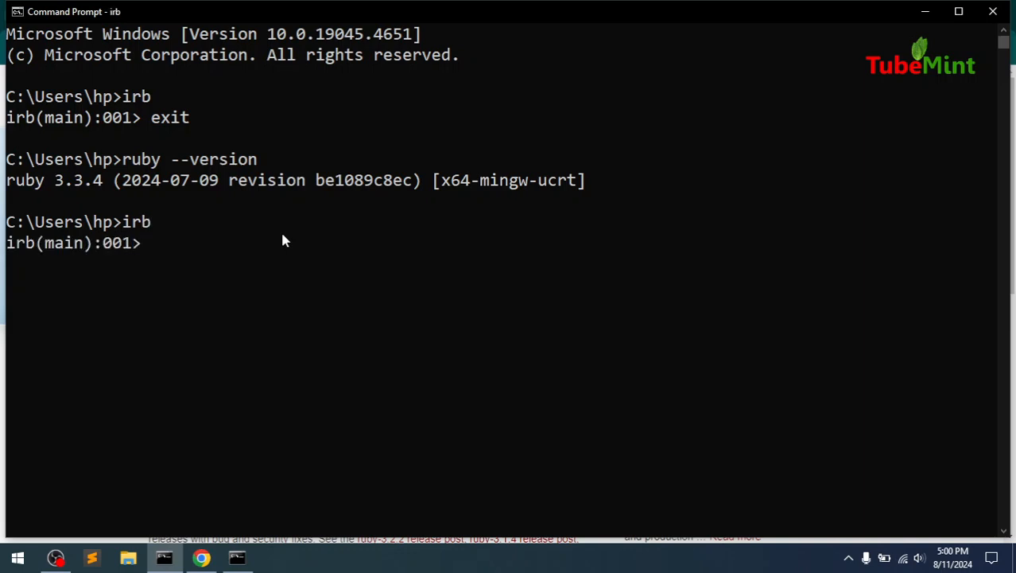
type("puts ")
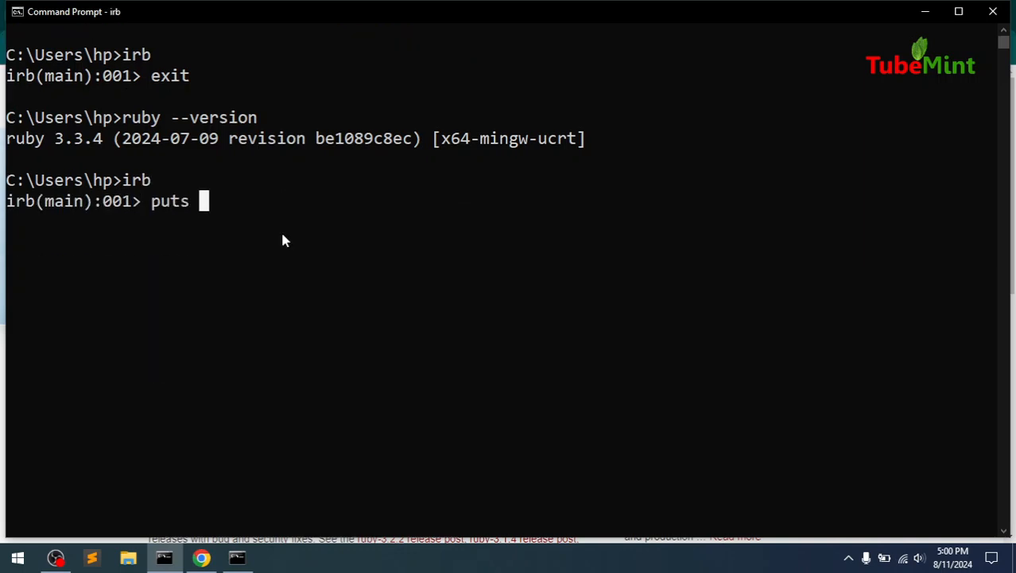
type("\"hello")
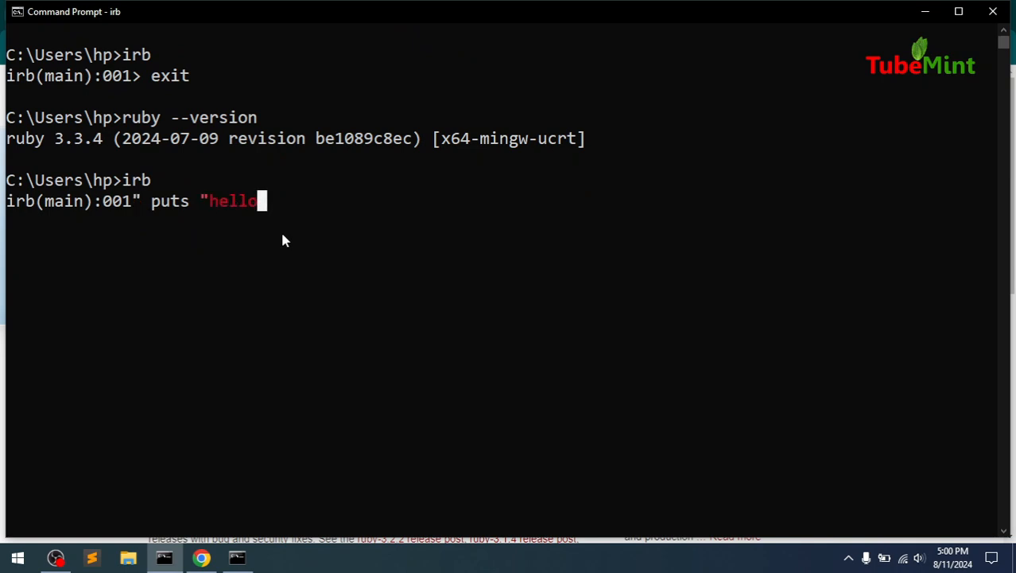
type(" world\"")
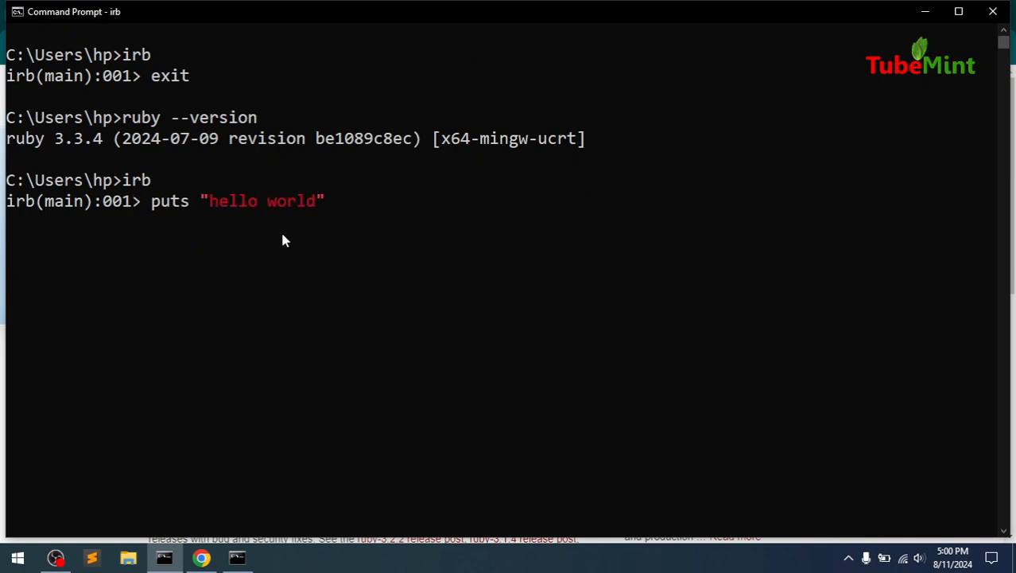
key("Return")
type("e")
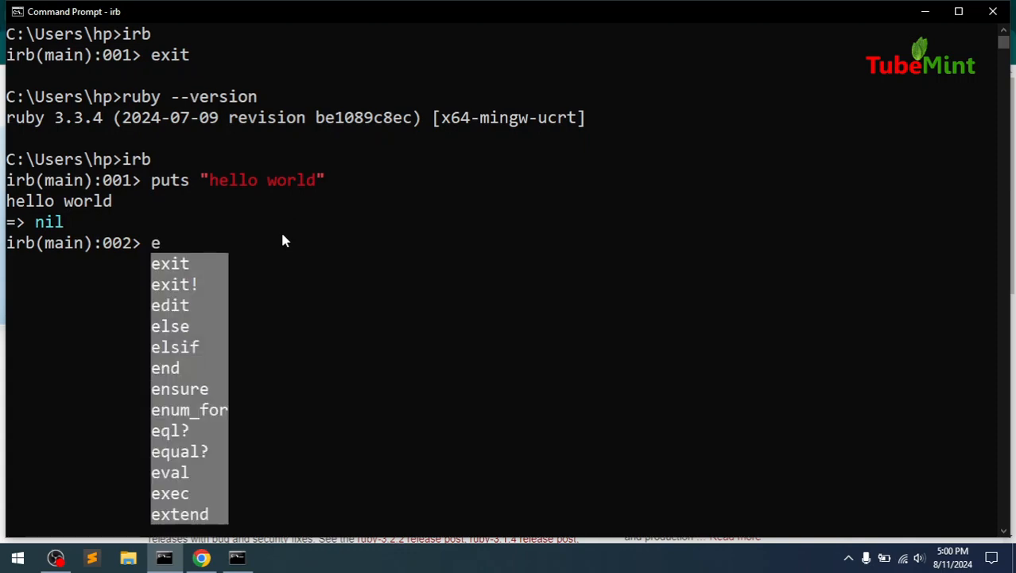
type("xit")
key("Return")
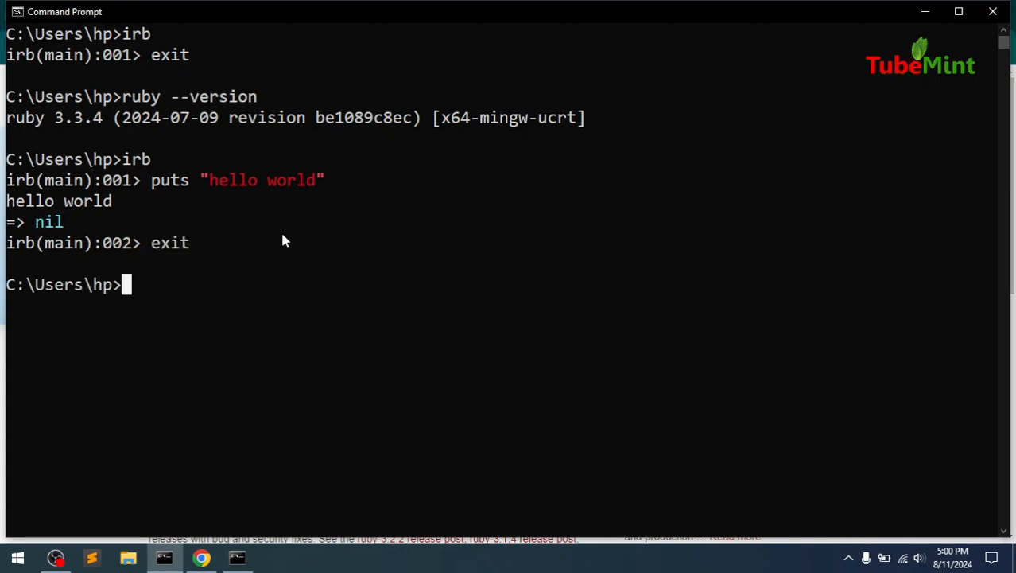